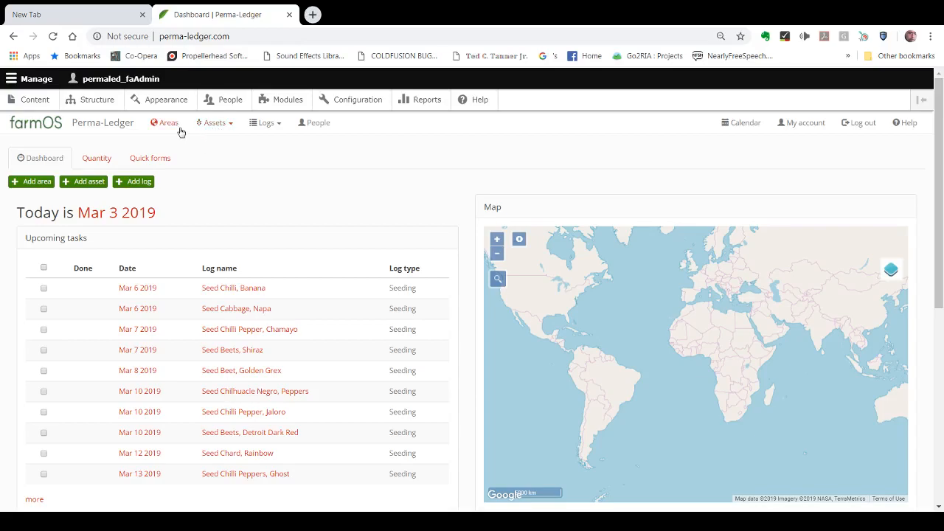
Step: Start a new planting asset and name it "Eggplant, Black Beauty"
{"action": "left_click", "coordinate": [214, 124]}
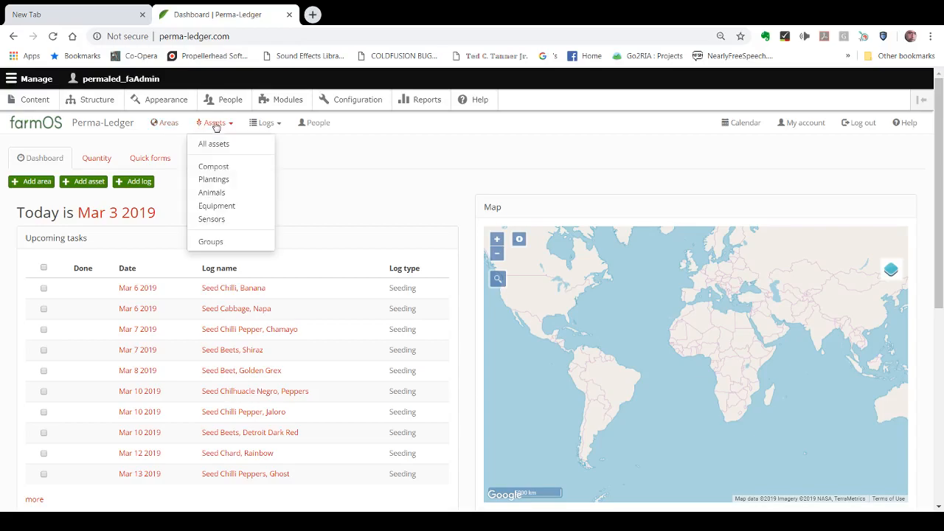
{"action": "left_click", "coordinate": [219, 184]}
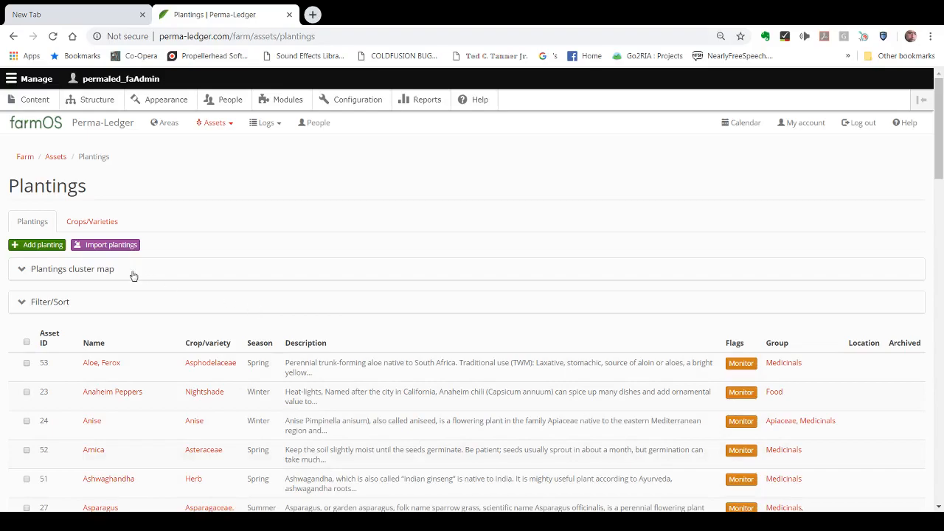
{"action": "left_click", "coordinate": [34, 247]}
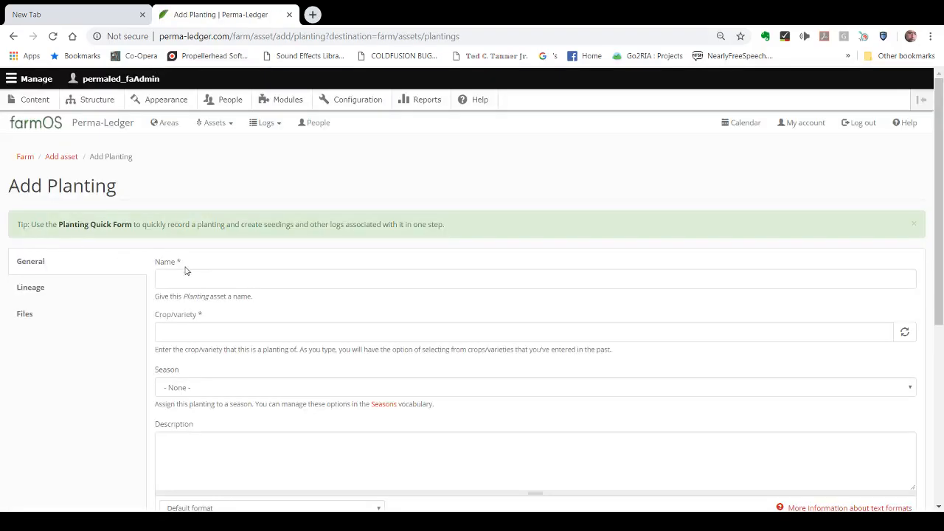
{"action": "left_click", "coordinate": [182, 278]}
{"action": "type", "text": "Eggplant, Black Beauty"}
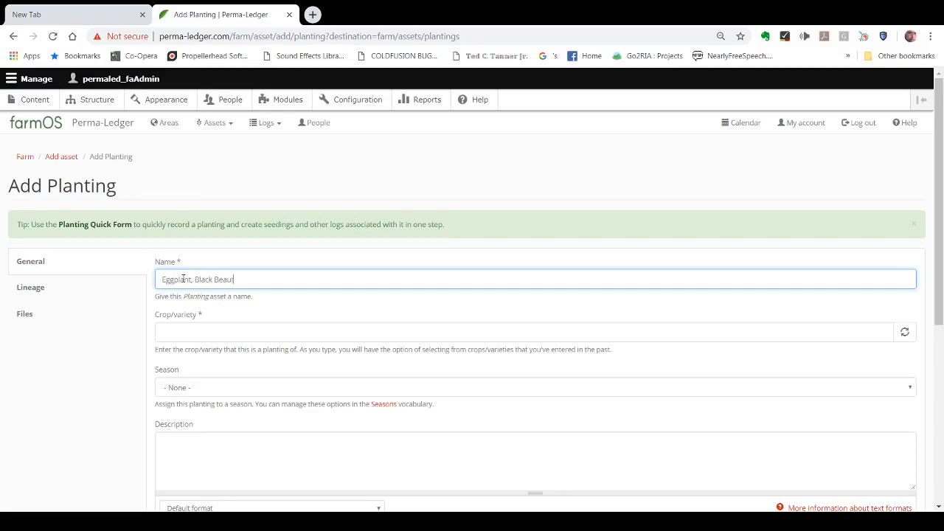
Step: Set the planting's crop/variety to the existing Nightshade entry and its season to Spring
{"action": "left_click", "coordinate": [207, 325]}
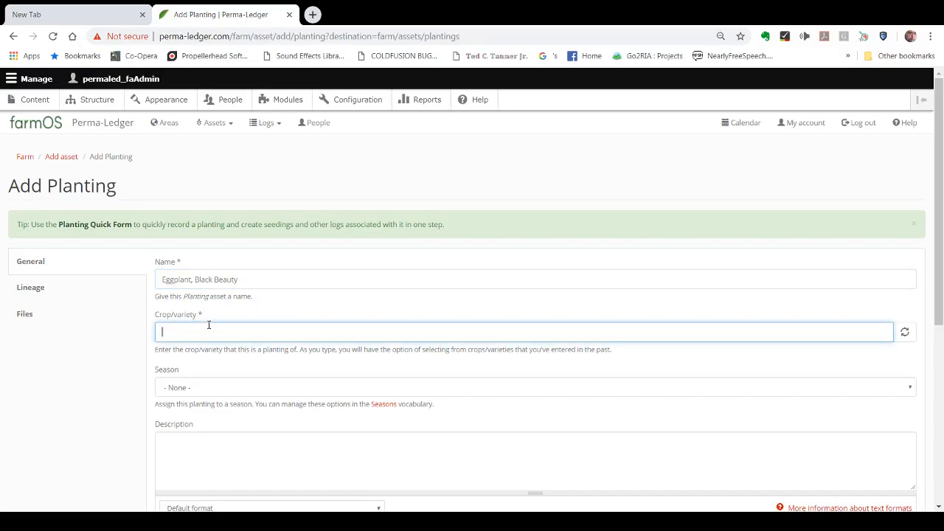
{"action": "type", "text": "Nig"}
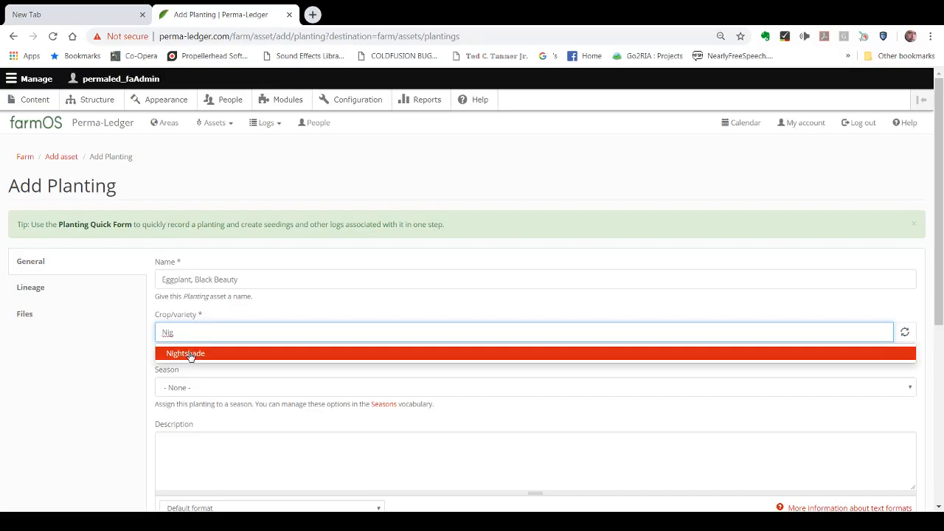
{"action": "left_click", "coordinate": [190, 354]}
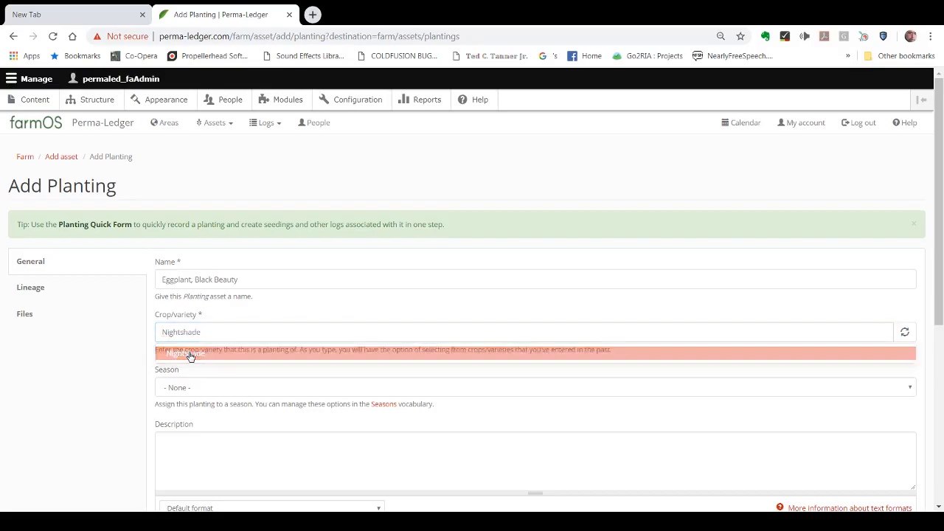
{"action": "left_click", "coordinate": [216, 390]}
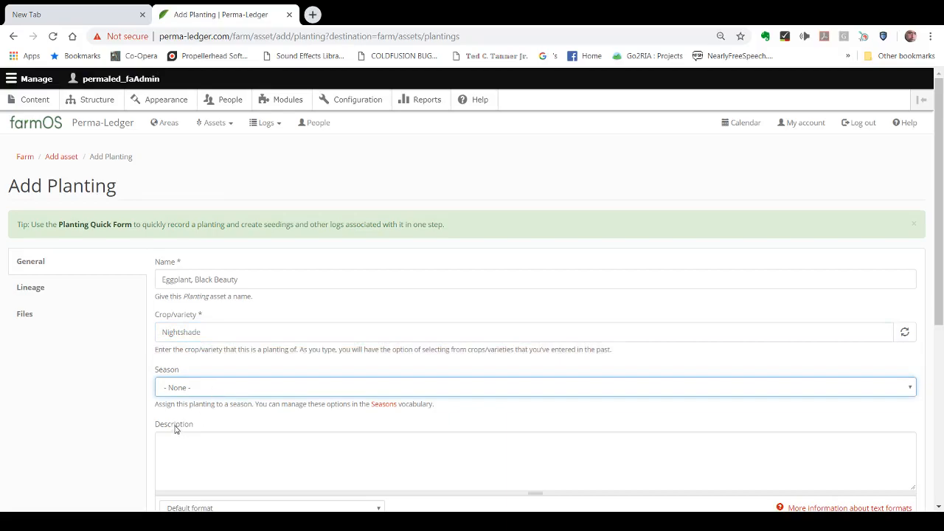
{"action": "key", "text": "Down"}
Step: Paste the copied seedling growing instructions into the planting's description and flag the asset as Monitor
{"action": "left_click_drag", "start_coordinate": [938, 213], "coordinate": [942, 287]}
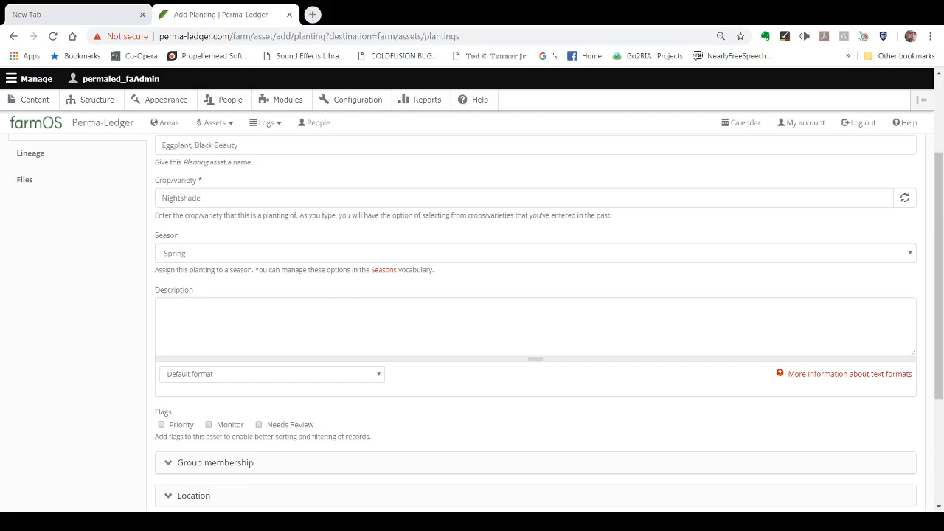
{"action": "left_click", "coordinate": [345, 308]}
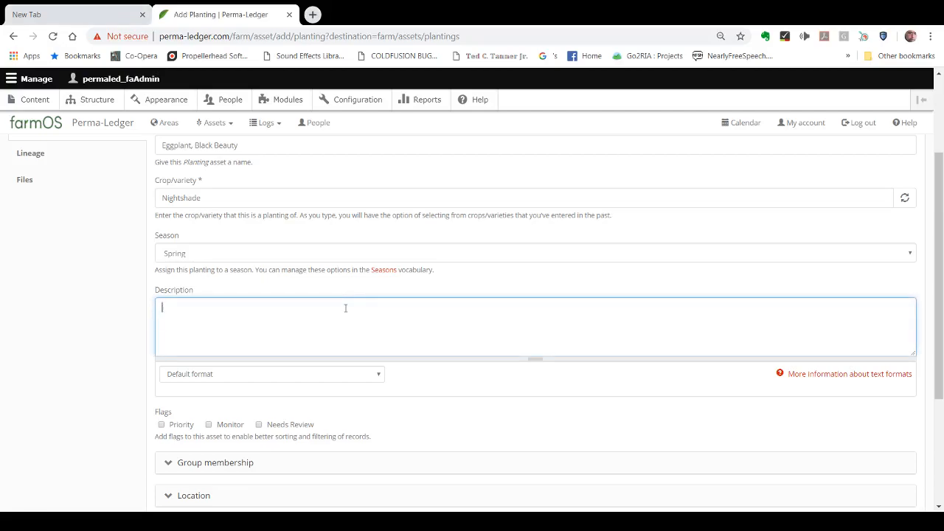
{"action": "key", "text": "ctrl+v"}
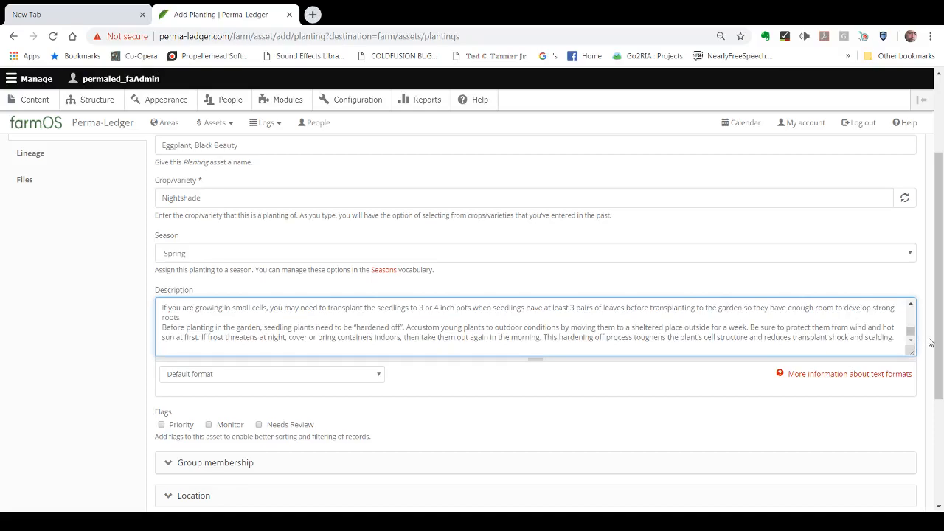
{"action": "left_click_drag", "start_coordinate": [938, 352], "coordinate": [939, 396]}
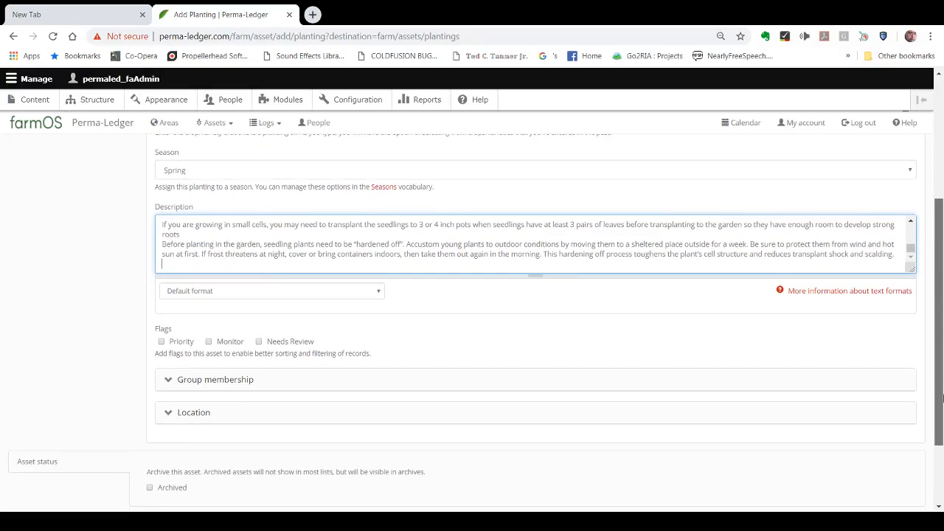
{"action": "left_click", "coordinate": [211, 347]}
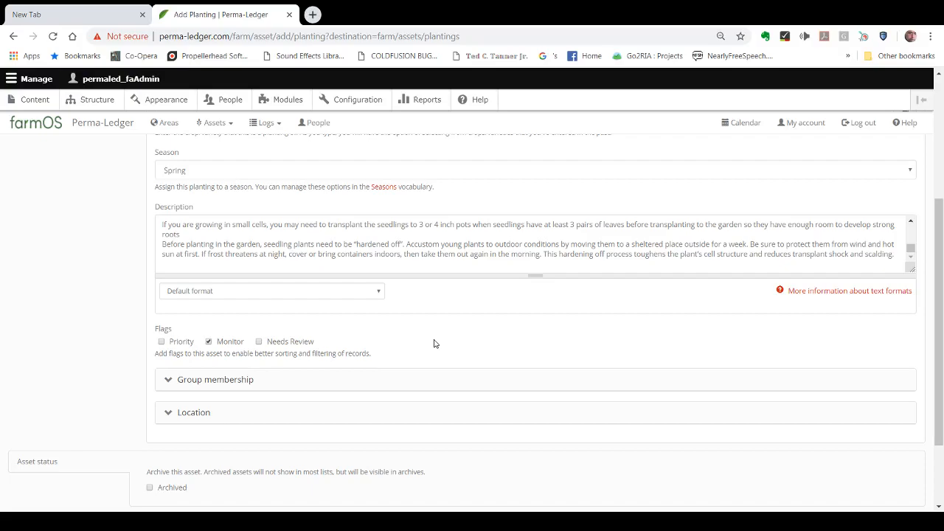
Step: Assign the eggplant planting to the existing Food group and save the asset
{"action": "left_click", "coordinate": [228, 381]}
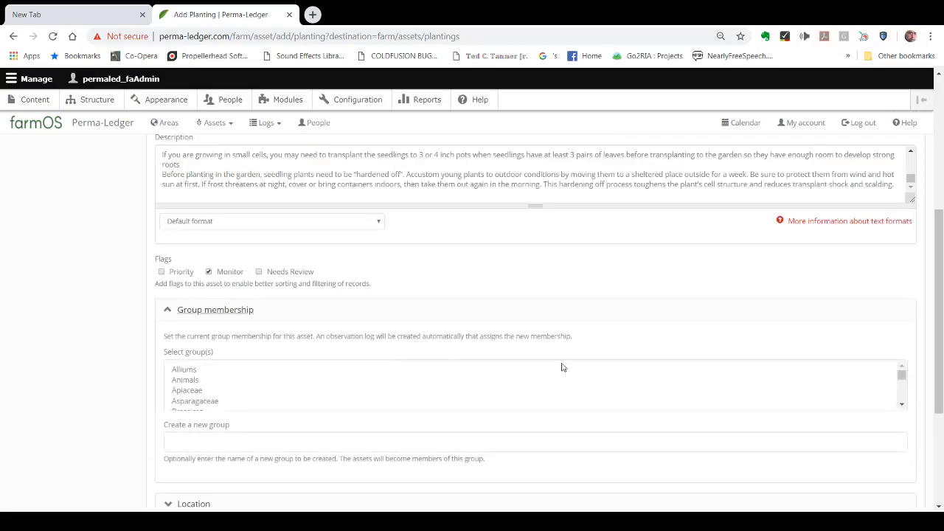
{"action": "left_click", "coordinate": [901, 405]}
{"action": "left_click", "coordinate": [902, 405]}
{"action": "left_click", "coordinate": [901, 406]}
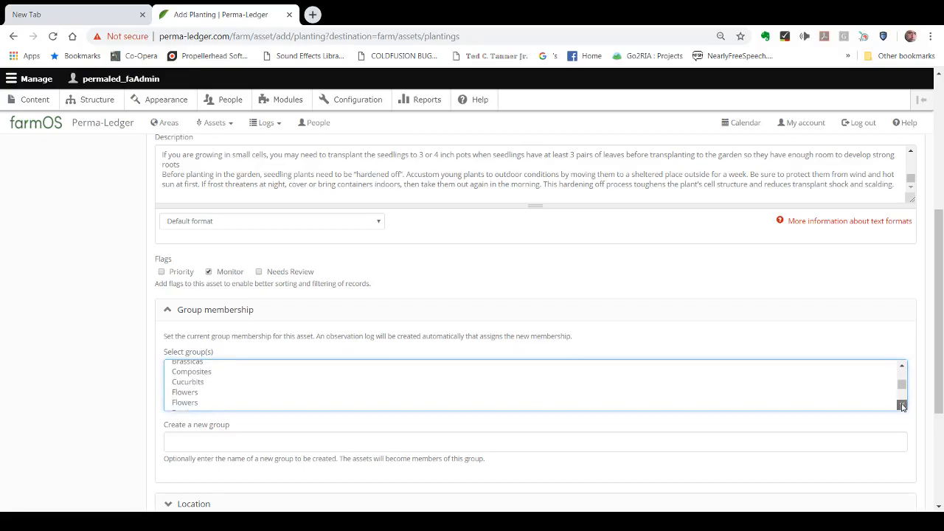
{"action": "left_click", "coordinate": [902, 406]}
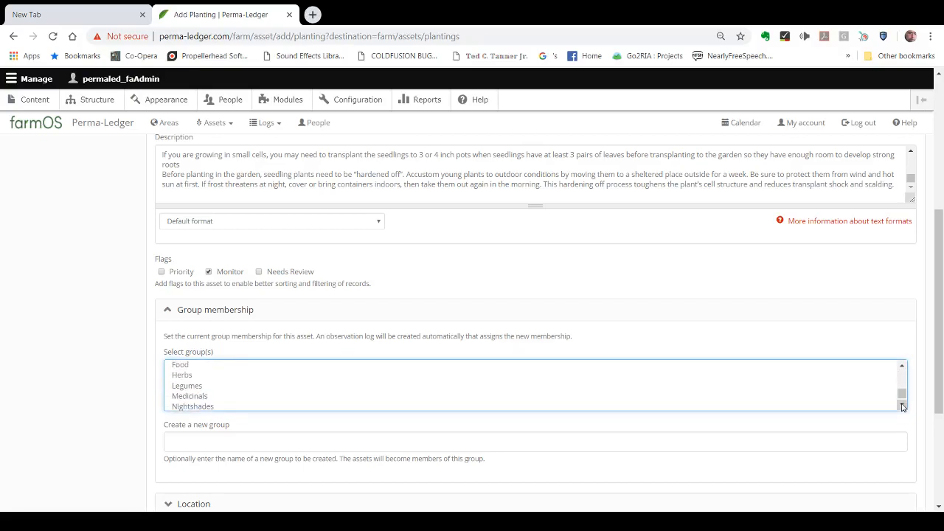
{"action": "left_click", "coordinate": [180, 365]}
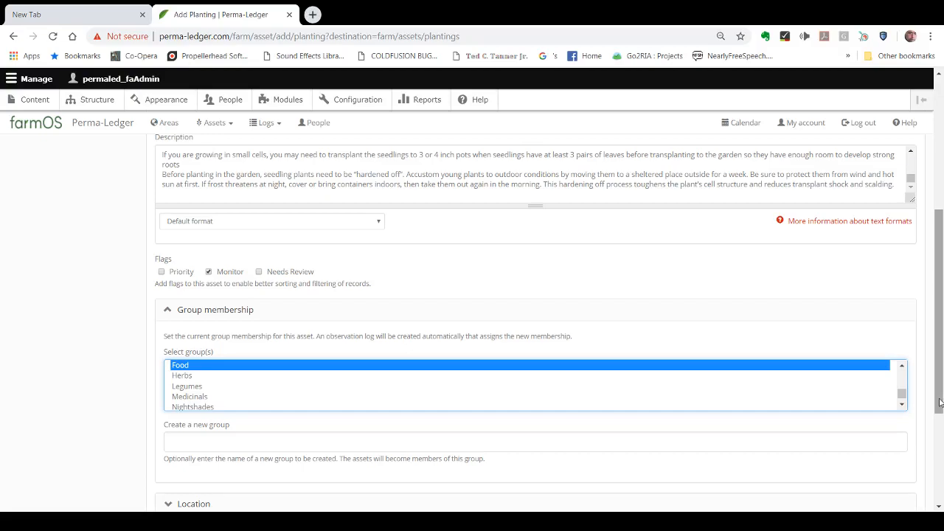
{"action": "left_click_drag", "start_coordinate": [940, 402], "coordinate": [939, 466]}
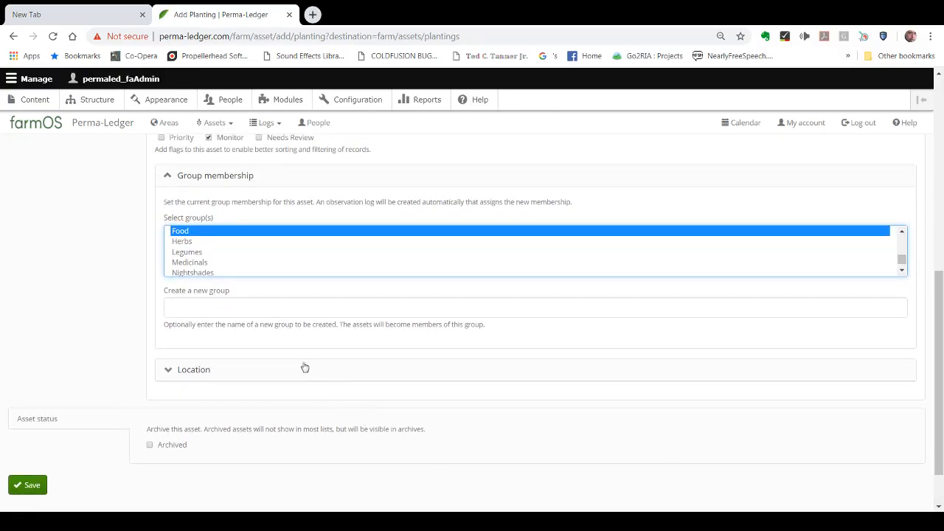
{"action": "left_click_drag", "start_coordinate": [940, 403], "coordinate": [940, 419]}
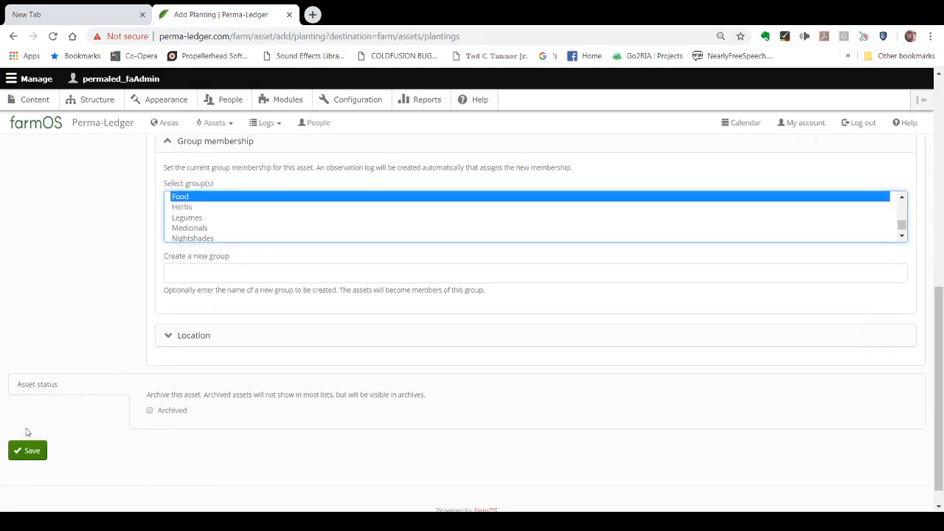
{"action": "left_click", "coordinate": [30, 455]}
{"action": "left_click", "coordinate": [27, 454]}
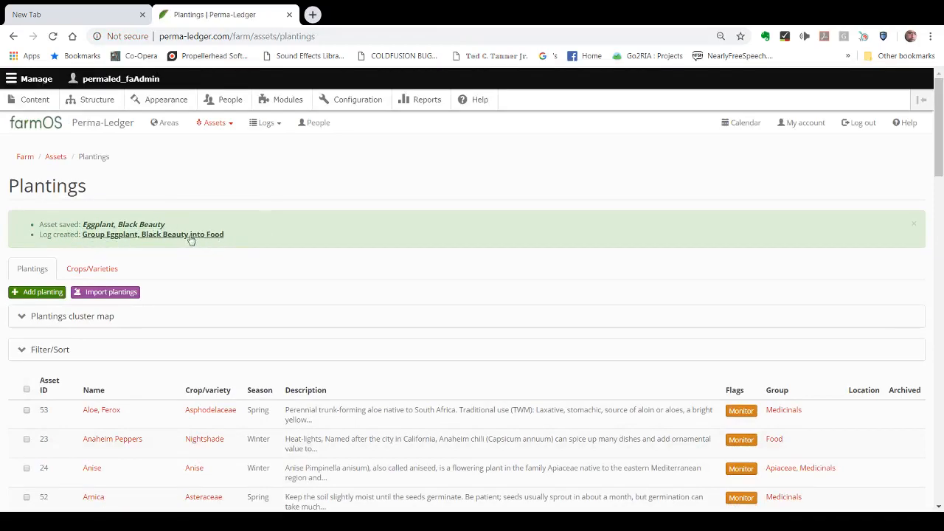
Step: Start a new seeding log and set its date's month to Apr
{"action": "left_click", "coordinate": [278, 127]}
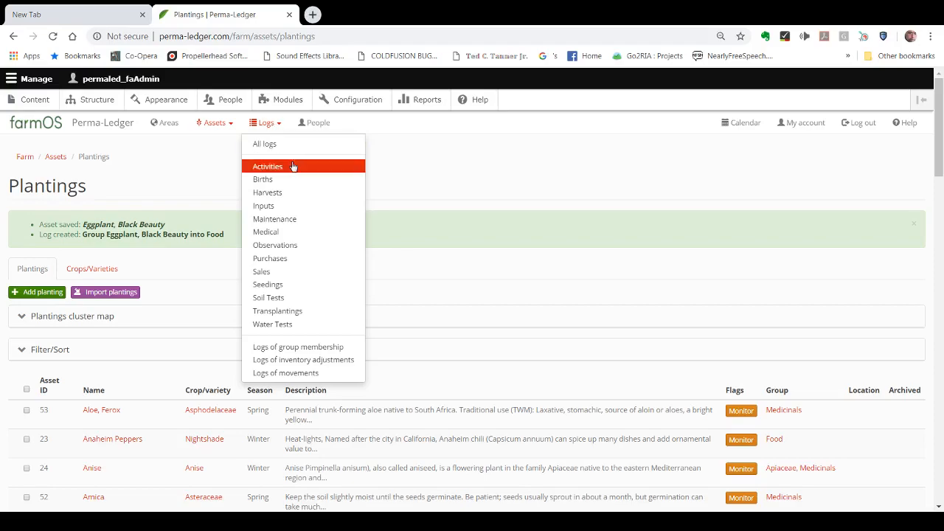
{"action": "left_click", "coordinate": [266, 287]}
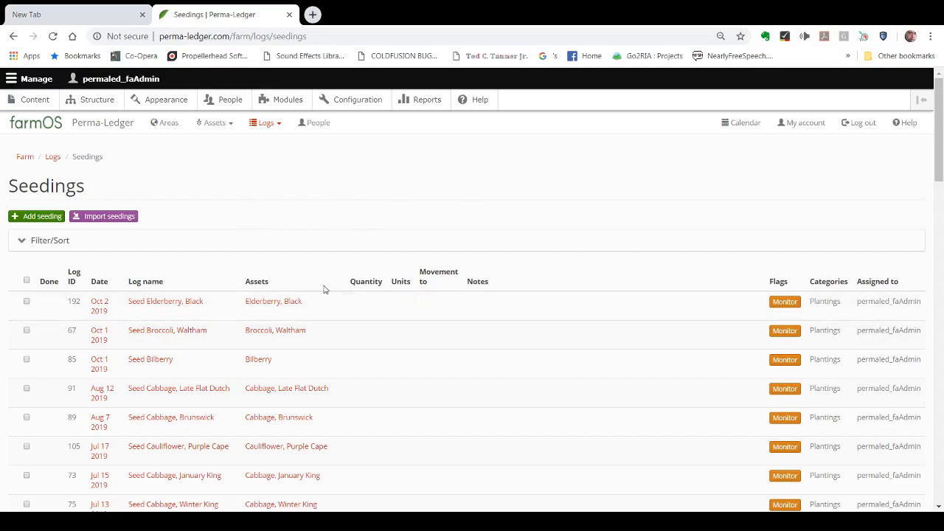
{"action": "left_click", "coordinate": [32, 218]}
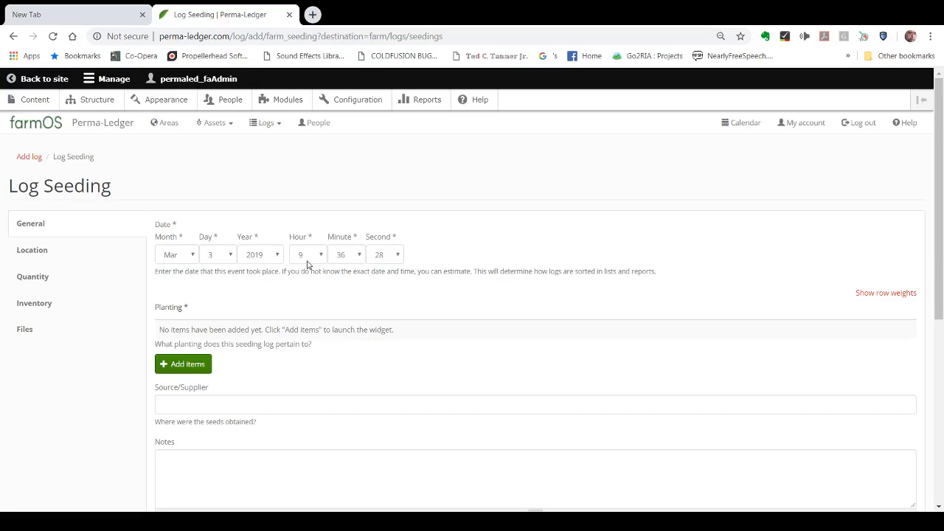
{"action": "left_click", "coordinate": [191, 256]}
{"action": "key", "text": "Down"}
Step: Attach the "Eggplant, Black Beauty" planting asset to the seeding log
{"action": "left_click", "coordinate": [177, 368]}
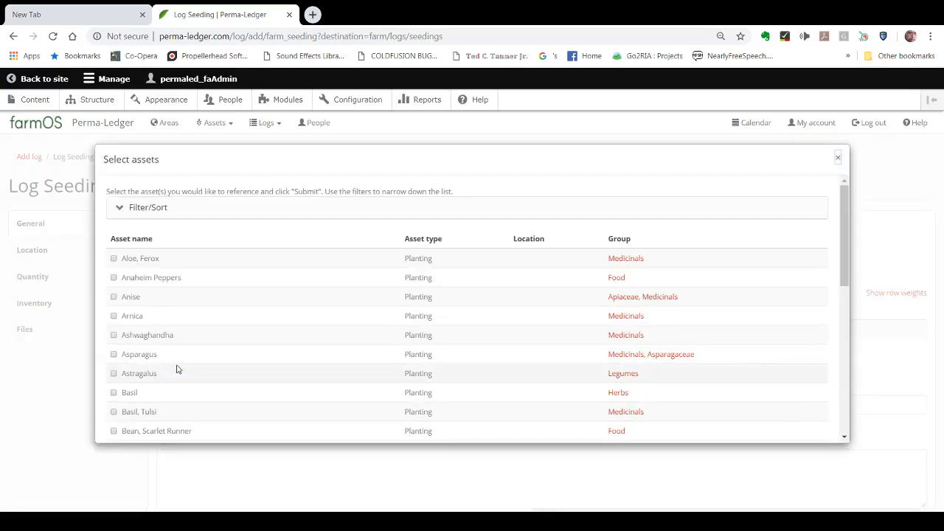
{"action": "left_click_drag", "start_coordinate": [844, 248], "coordinate": [842, 418]}
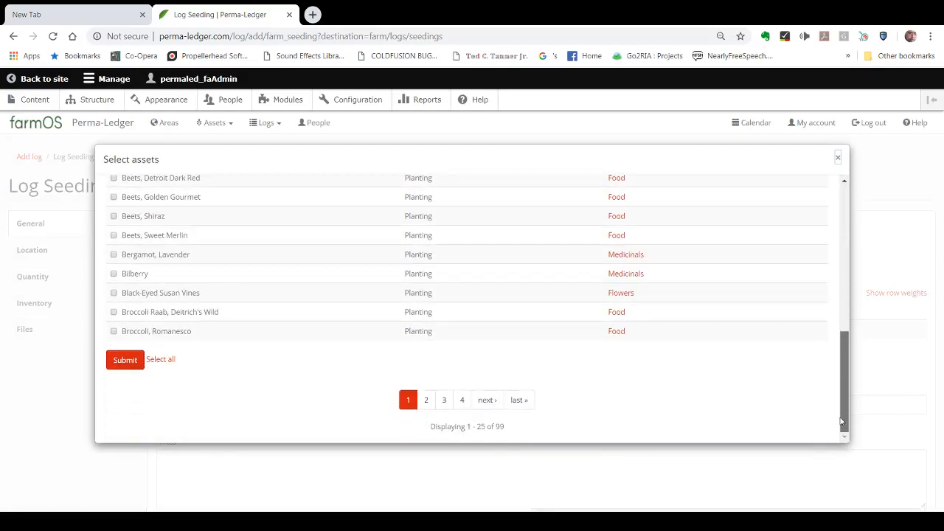
{"action": "left_click", "coordinate": [462, 402]}
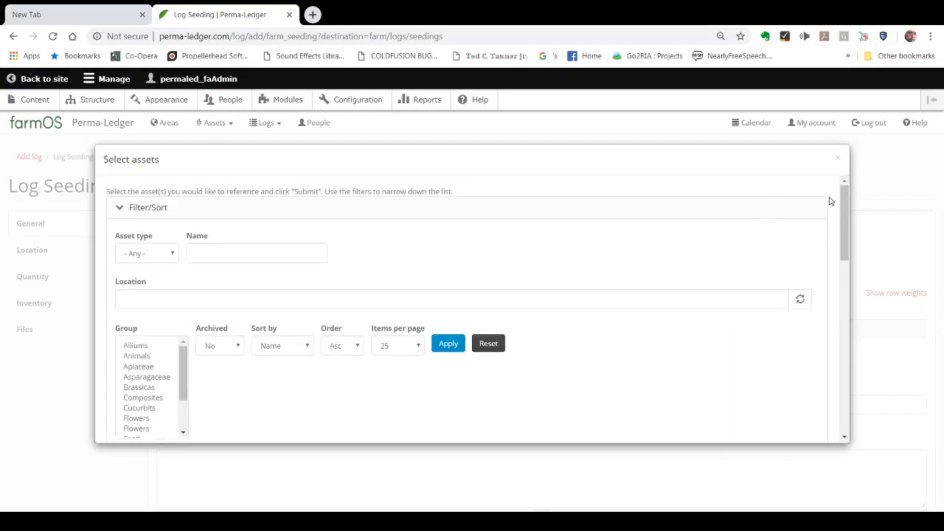
{"action": "left_click_drag", "start_coordinate": [846, 221], "coordinate": [849, 294]}
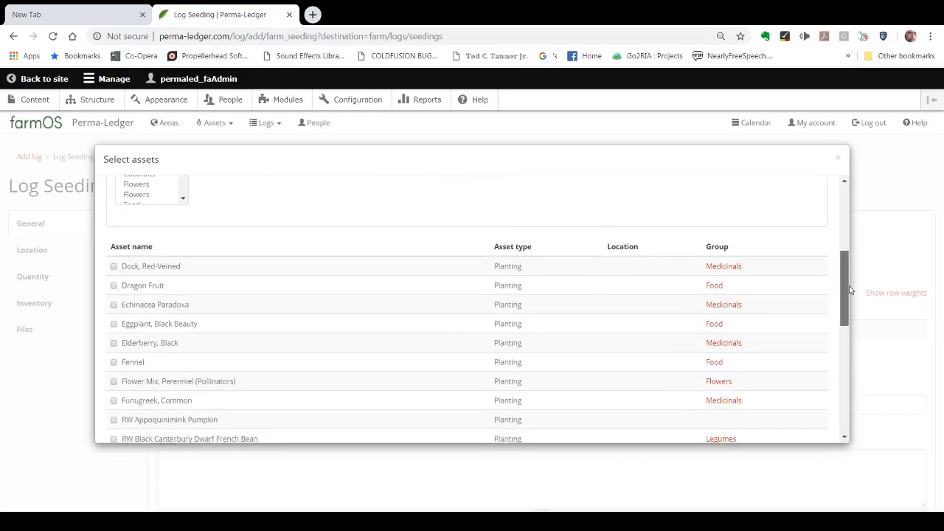
{"action": "left_click", "coordinate": [114, 325]}
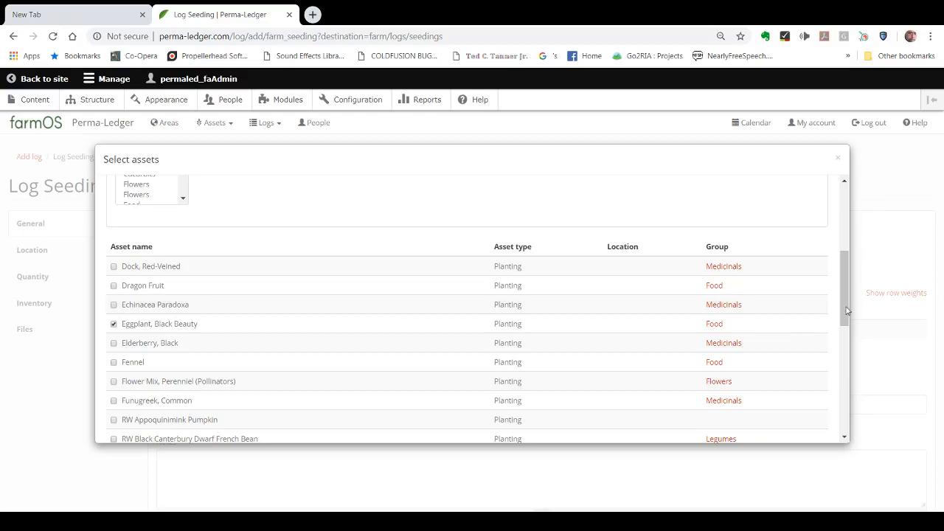
{"action": "left_click_drag", "start_coordinate": [844, 311], "coordinate": [853, 421]}
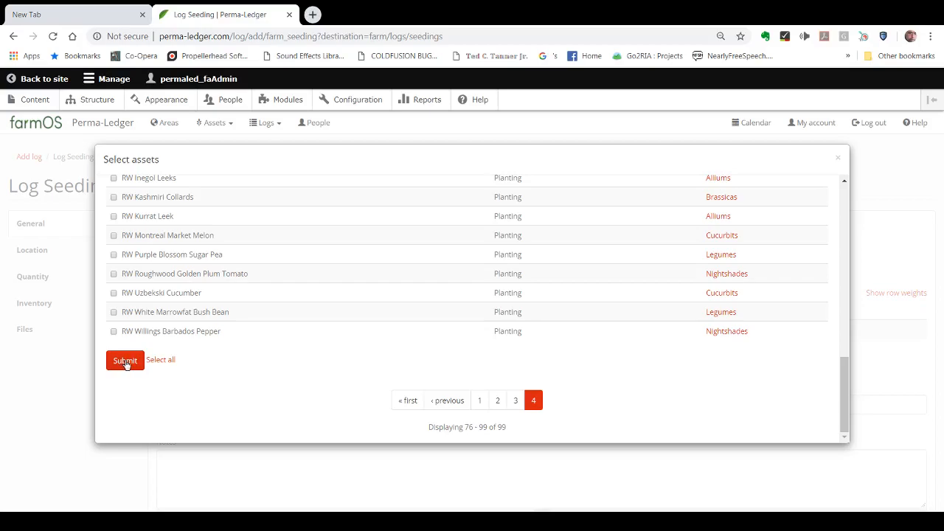
{"action": "left_click", "coordinate": [125, 362]}
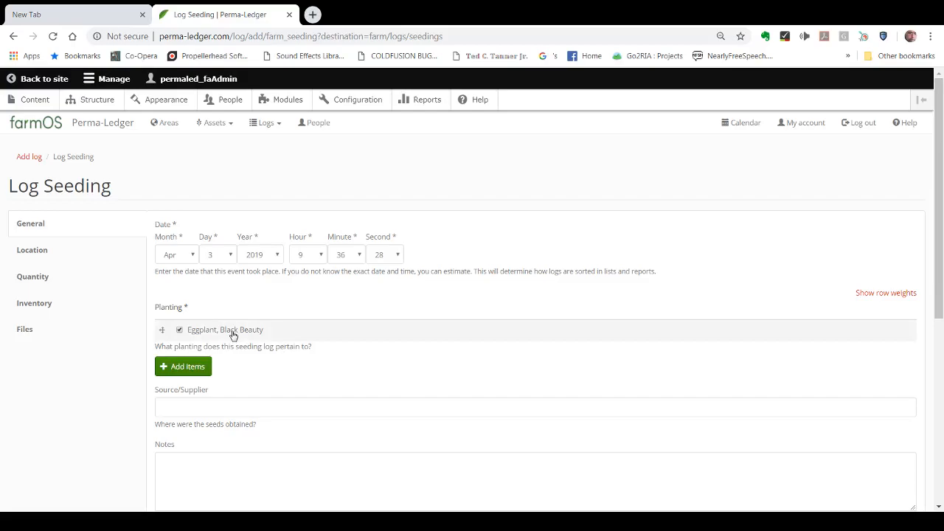
Step: Enter Burpee as the seed source/supplier and flag the seeding log as Monitor
{"action": "left_click", "coordinate": [240, 408]}
{"action": "type", "text": "Burpee"}
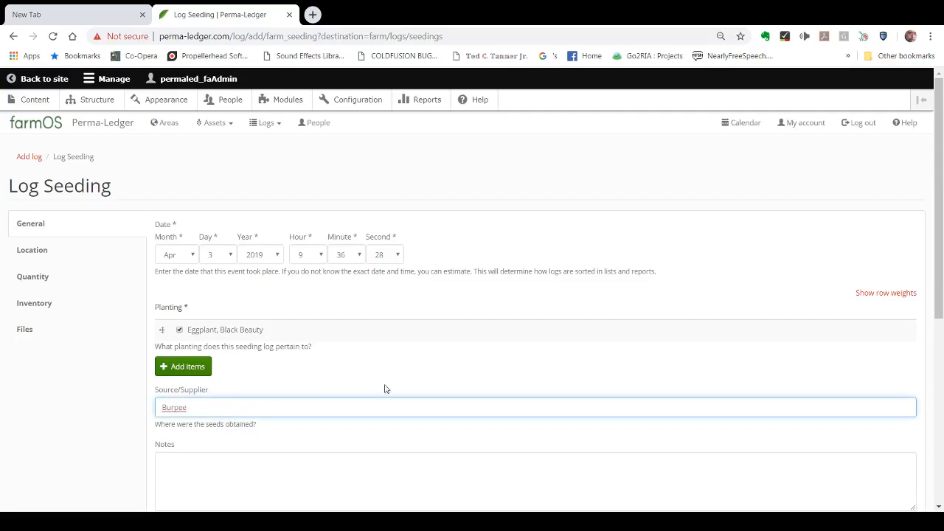
{"action": "left_click_drag", "start_coordinate": [938, 285], "coordinate": [942, 361]}
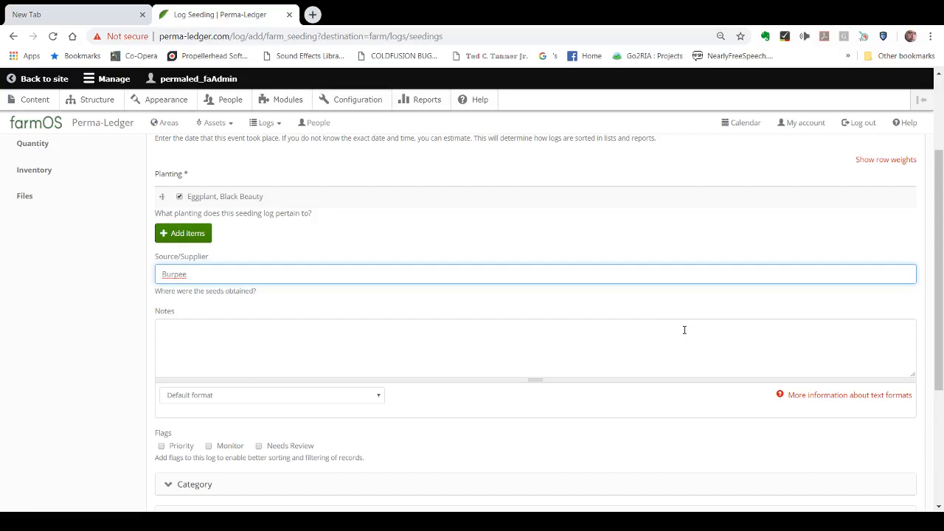
{"action": "left_click_drag", "start_coordinate": [941, 284], "coordinate": [895, 372]}
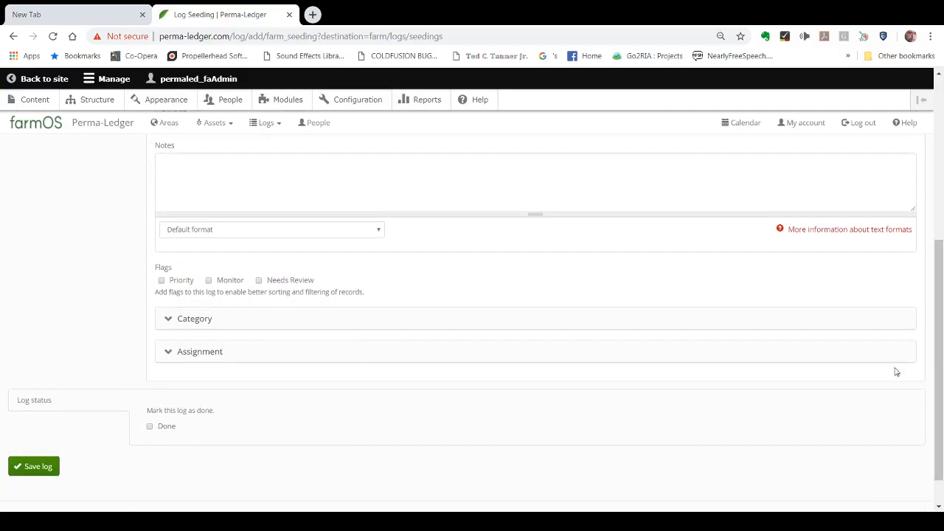
{"action": "left_click", "coordinate": [208, 281]}
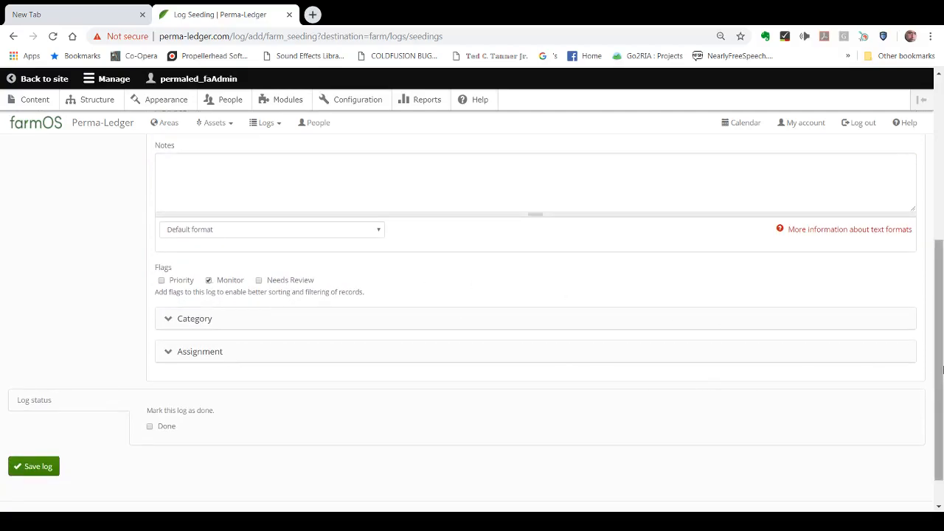
Step: Save the seeding log without marking it as done
{"action": "left_click_drag", "start_coordinate": [940, 371], "coordinate": [940, 395]}
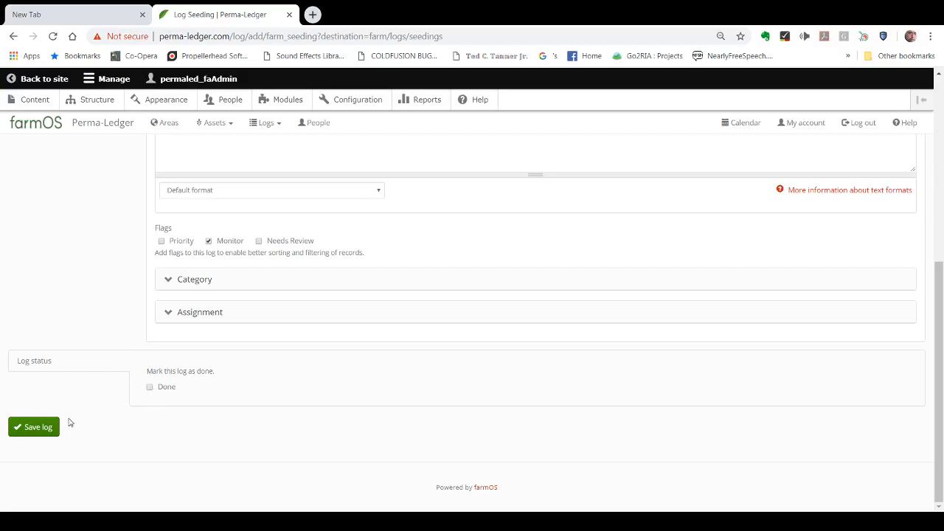
{"action": "left_click", "coordinate": [30, 429]}
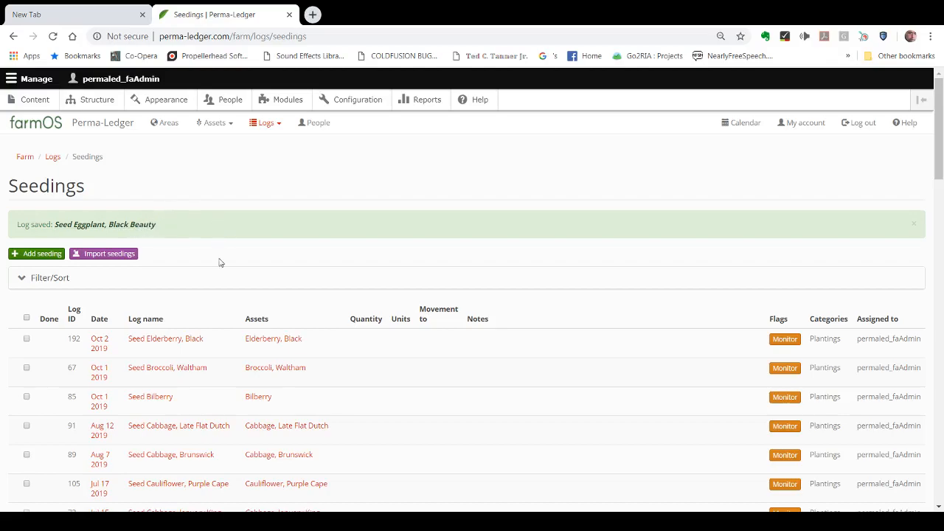
Step: Find the "Seed Eggplant, Black Beauty" log in the seedings list and open its record
{"action": "left_click_drag", "start_coordinate": [942, 153], "coordinate": [940, 188]}
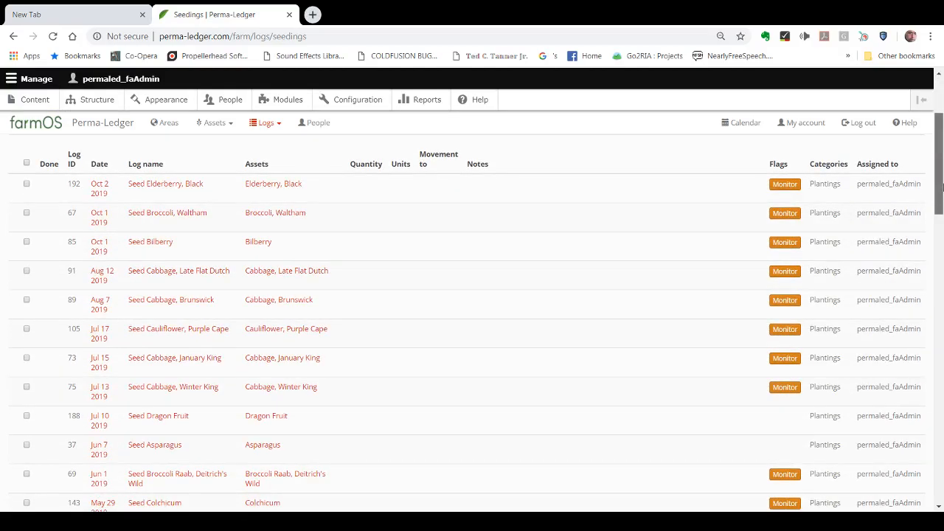
{"action": "left_click_drag", "start_coordinate": [942, 187], "coordinate": [941, 159]}
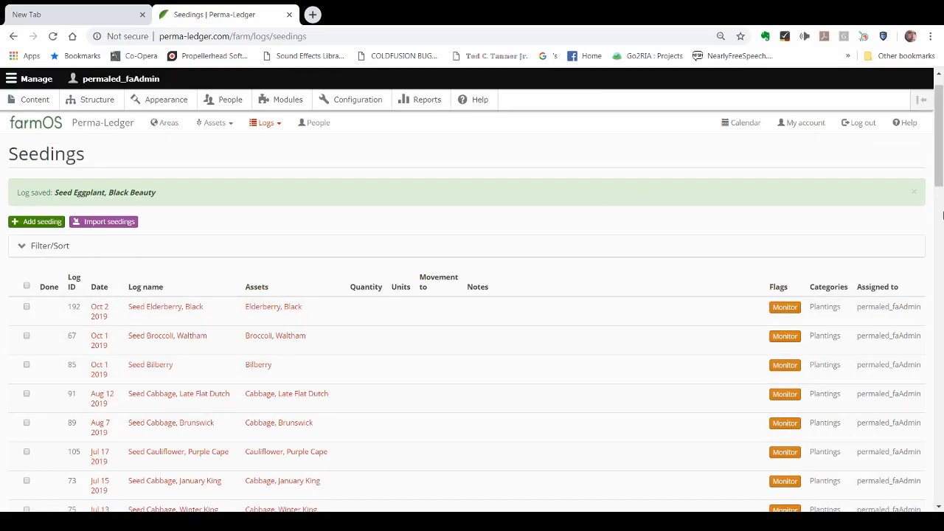
{"action": "left_click_drag", "start_coordinate": [940, 181], "coordinate": [940, 468]}
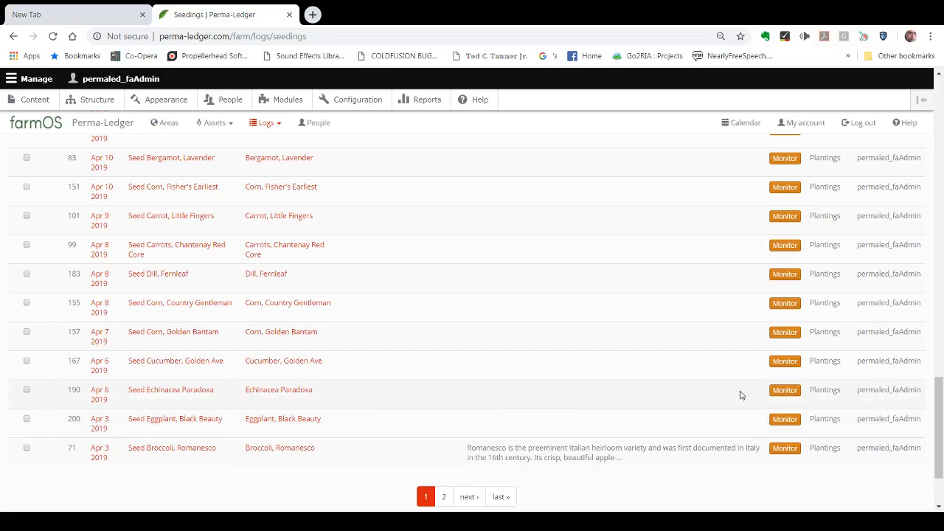
{"action": "left_click_drag", "start_coordinate": [941, 417], "coordinate": [940, 463]}
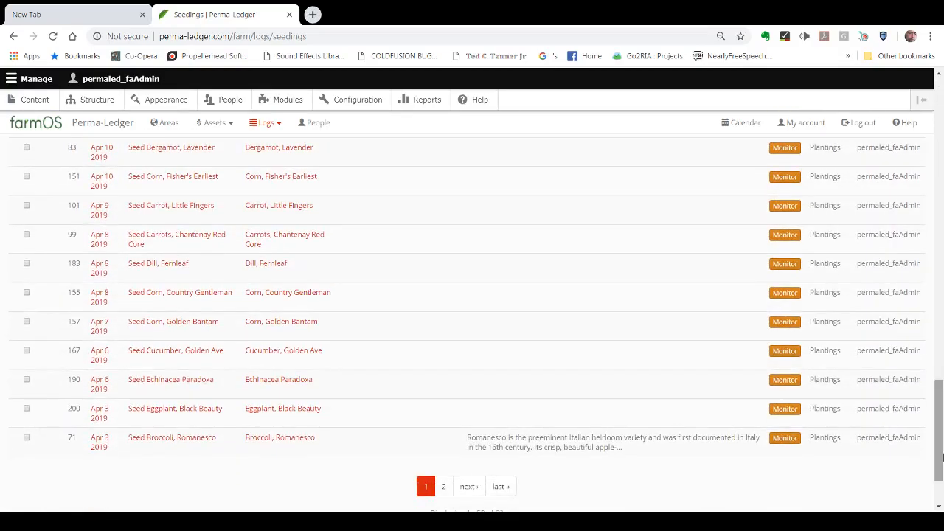
{"action": "left_click", "coordinate": [158, 410]}
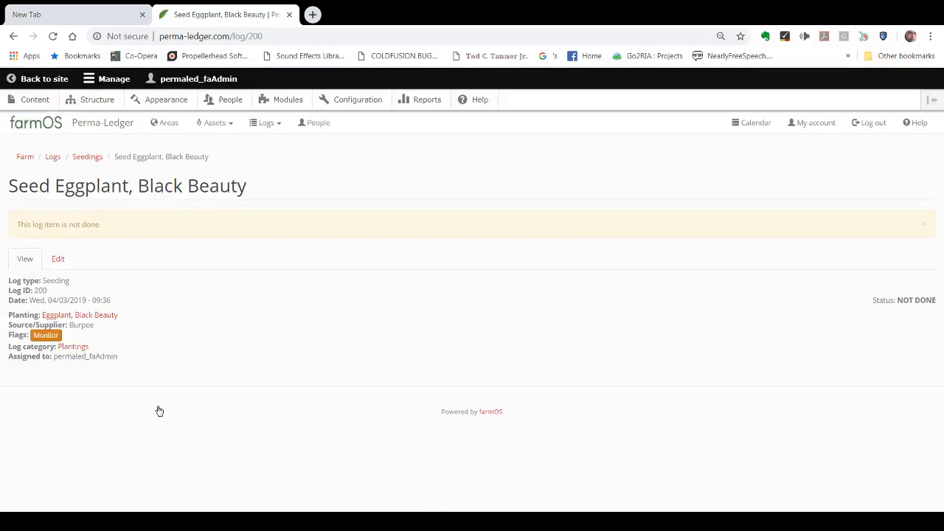
Step: Open the eggplant seeding log for editing and browse the areas offered as its movement destination
{"action": "left_click", "coordinate": [58, 260]}
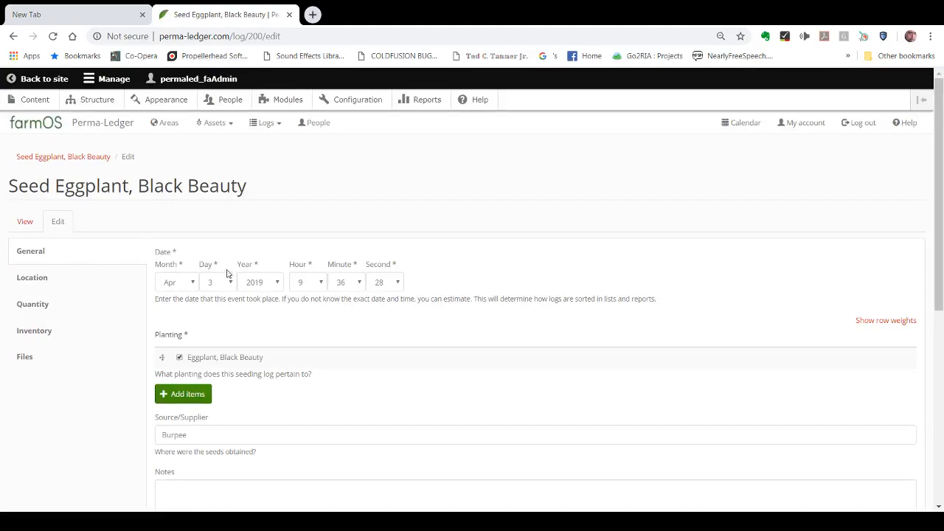
{"action": "left_click", "coordinate": [32, 281]}
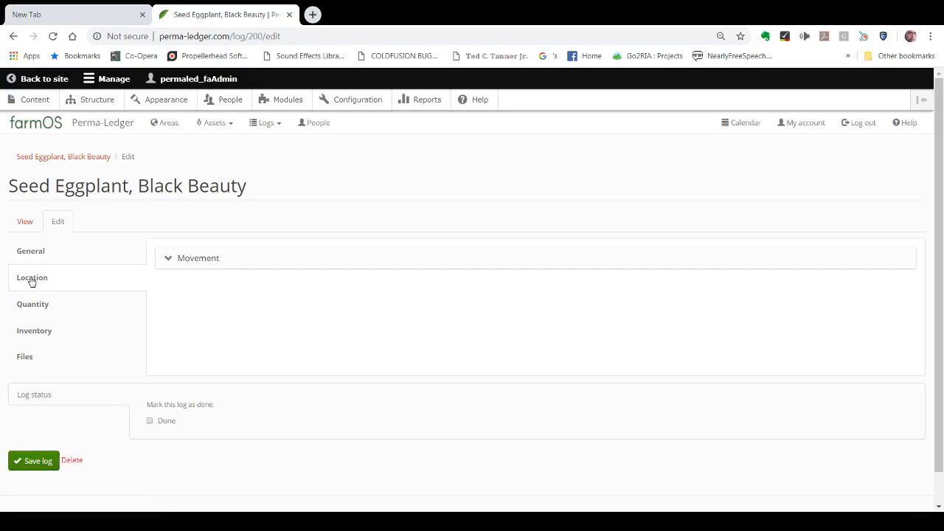
{"action": "left_click", "coordinate": [185, 262]}
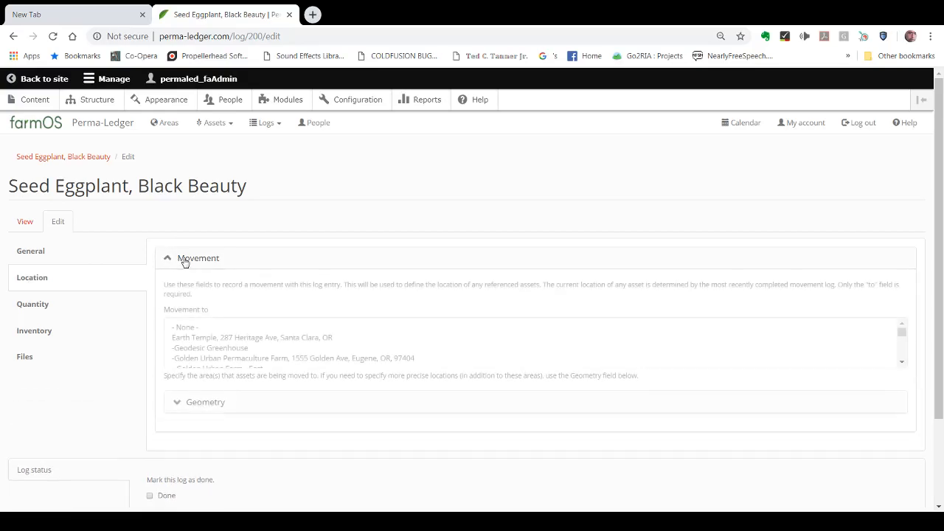
{"action": "left_click", "coordinate": [900, 362]}
{"action": "scroll", "coordinate": [901, 364], "scroll_direction": "down", "scroll_amount": 9}
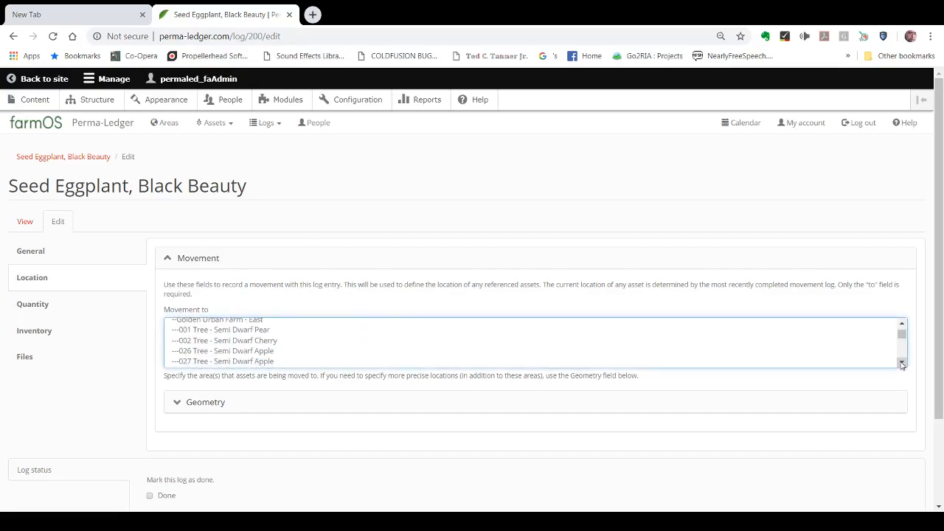
{"action": "scroll", "coordinate": [901, 364], "scroll_direction": "down", "scroll_amount": 4}
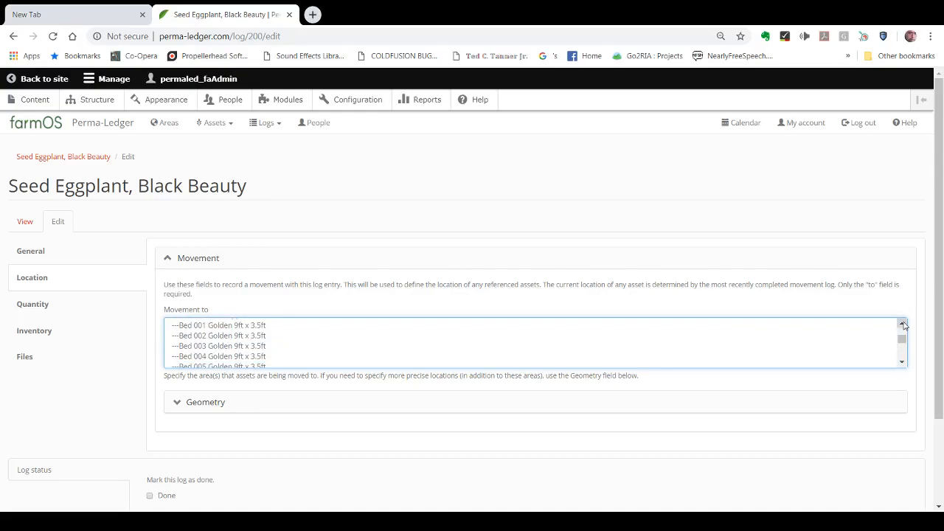
{"action": "scroll", "coordinate": [901, 324], "scroll_direction": "up", "scroll_amount": 4}
{"action": "scroll", "coordinate": [901, 325], "scroll_direction": "up", "scroll_amount": 10}
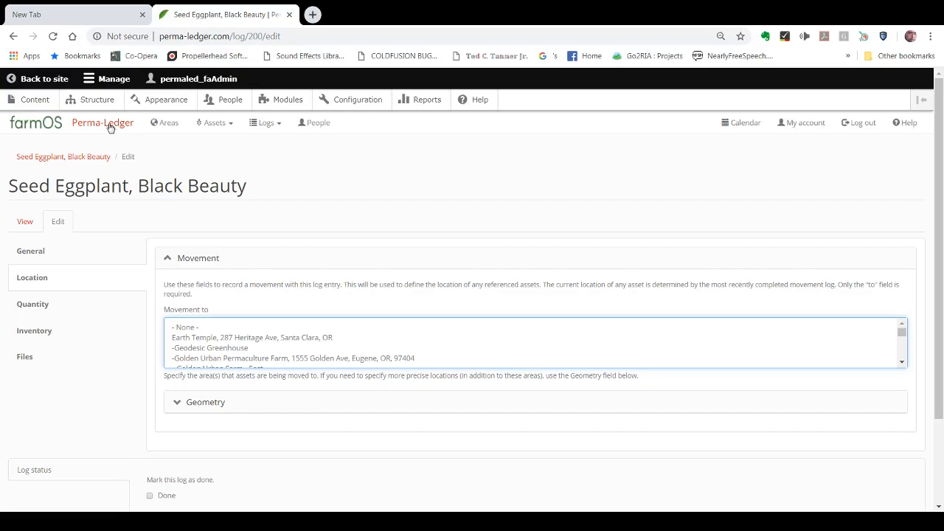
Step: Return to the Perma-Ledger dashboard and review its upcoming and late seeding tasks
{"action": "left_click", "coordinate": [109, 127]}
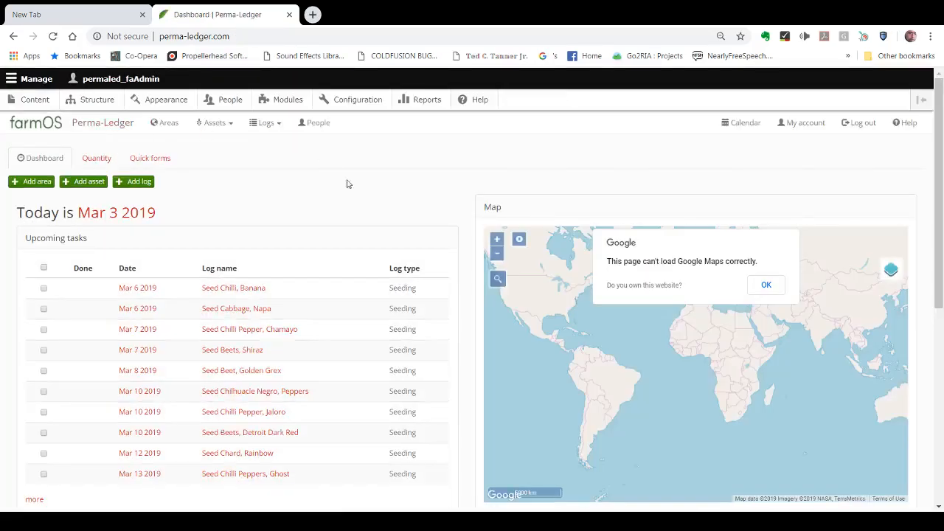
{"action": "left_click", "coordinate": [766, 286]}
{"action": "left_click_drag", "start_coordinate": [940, 175], "coordinate": [943, 338]}
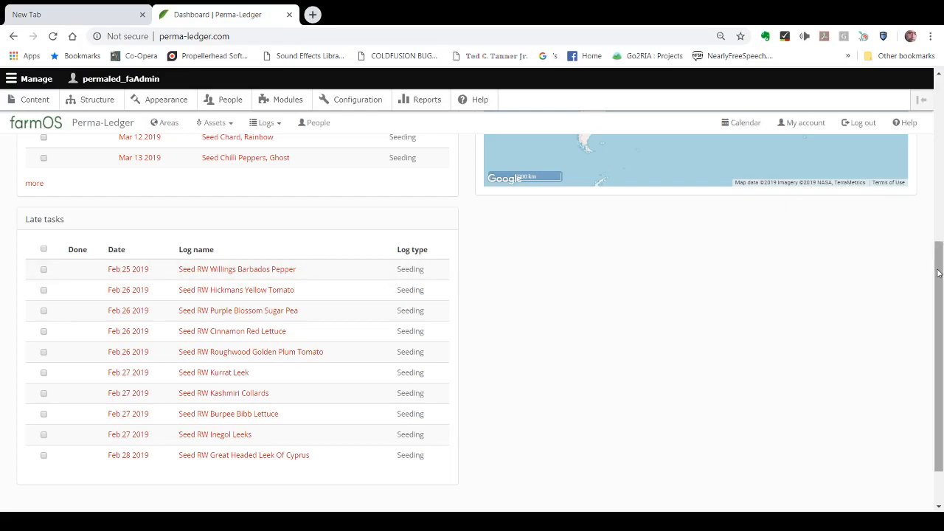
{"action": "left_click_drag", "start_coordinate": [939, 273], "coordinate": [939, 87]}
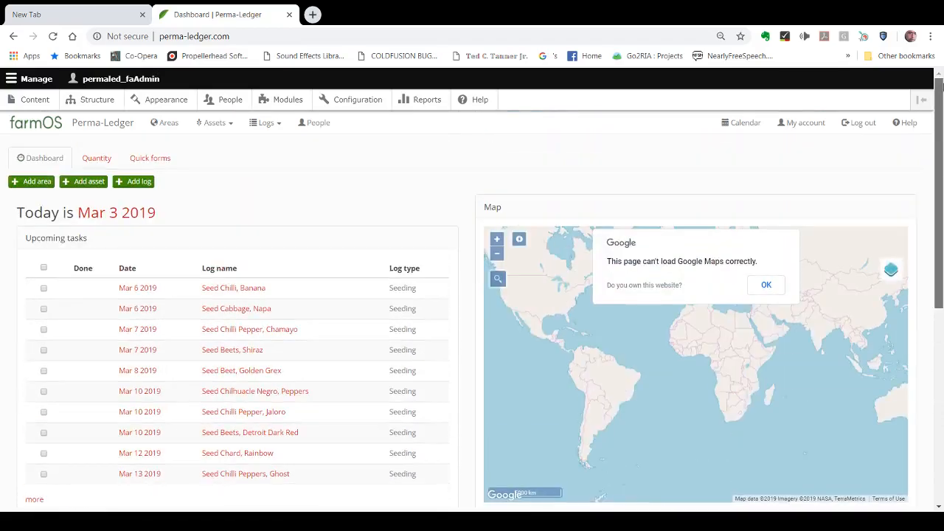